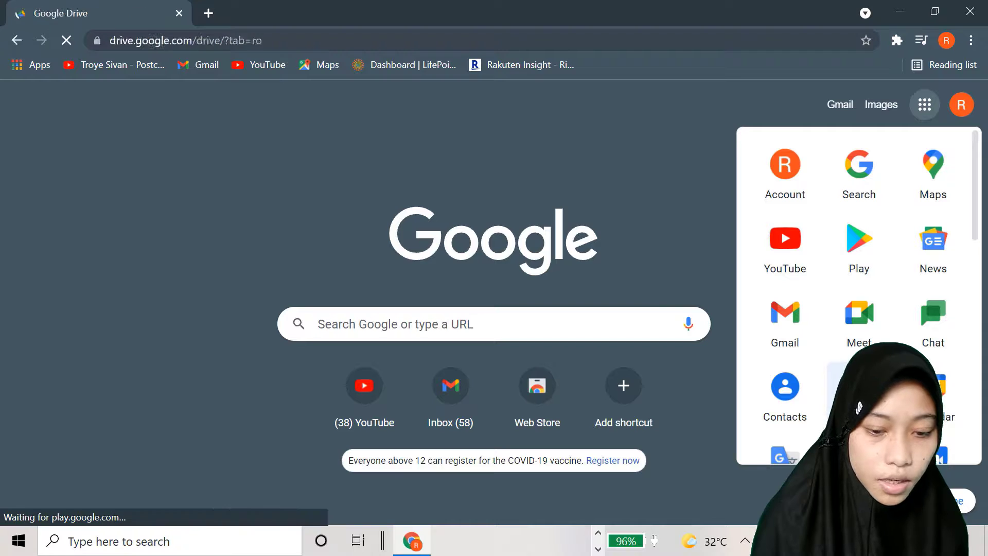
Download the 543 KB audio file pertumbuhan.mp3 from My Drive
scroll(347, 260, "down", 5)
scroll(348, 288, "down", 10)
scroll(350, 324, "down", 3)
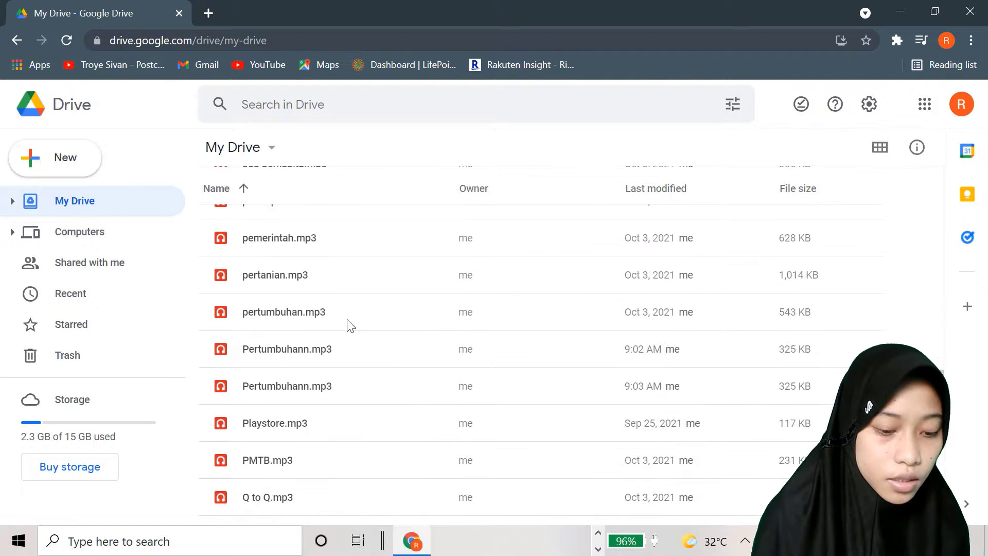
left_click(348, 315)
right_click(348, 315)
left_click(440, 467)
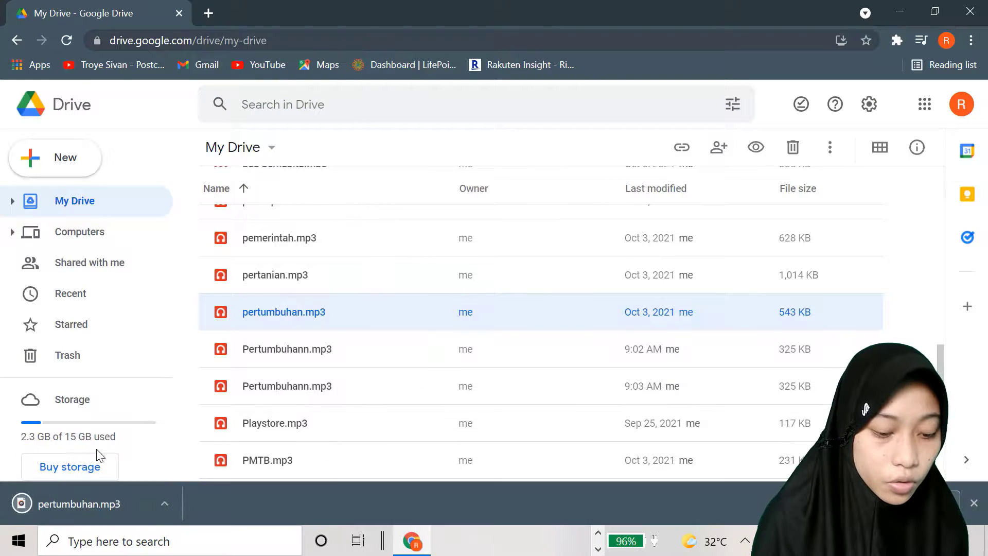
scroll(378, 362, "up", 5)
scroll(377, 360, "up", 10)
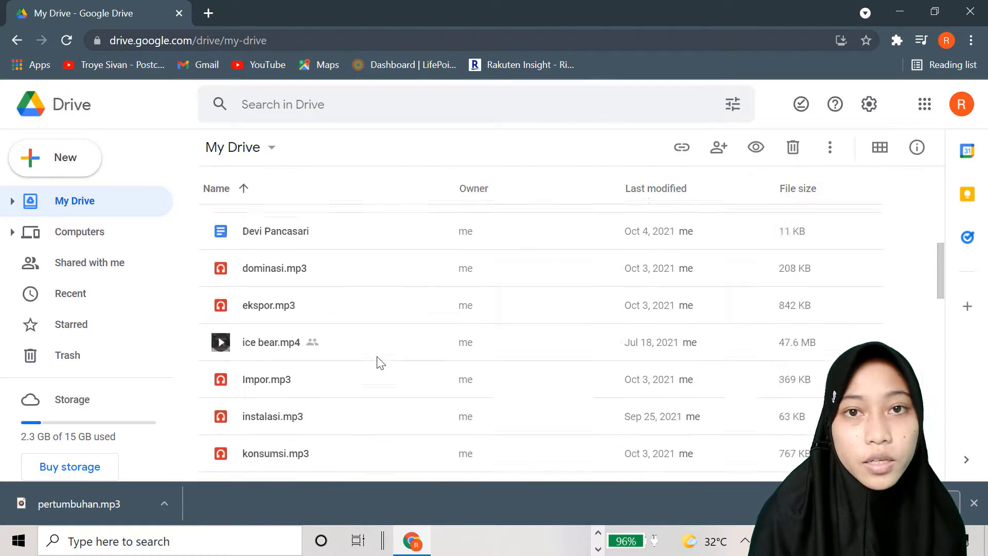
Switch to Camtasia, import Awal.mp3 and place it on Track 2 near the start of the timeline
left_click(900, 11)
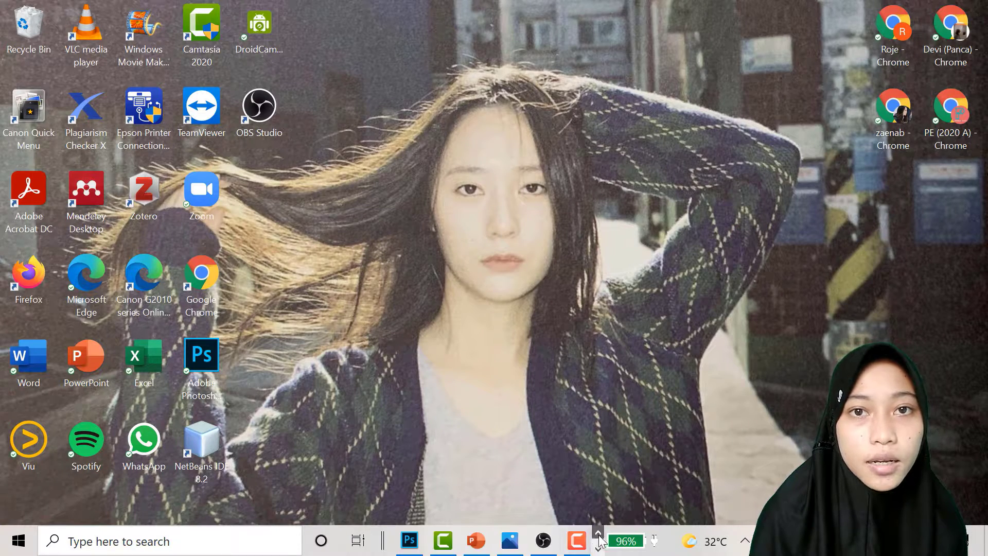
left_click(576, 540)
left_click(45, 69)
left_click(114, 266)
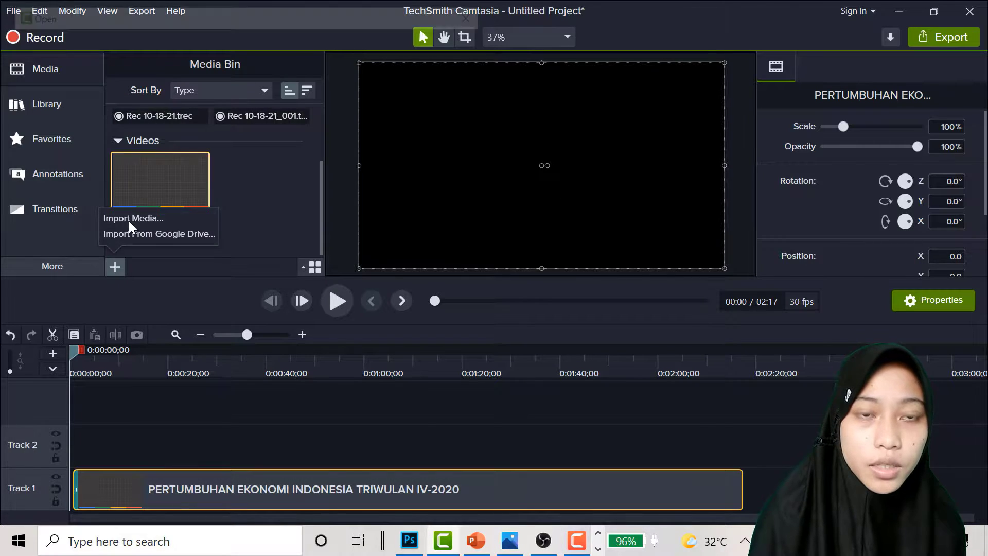
left_click(129, 218)
left_click(370, 129)
left_click(369, 347)
left_click_drag(160, 206, 83, 453)
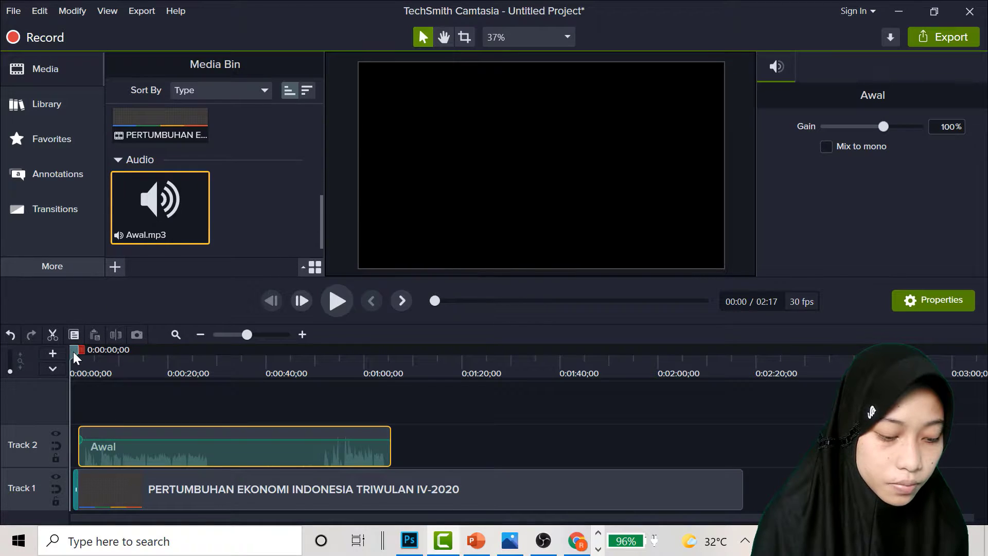
Split the Awal audio clip at 0:00:02;24, delete the short opening piece and move the rest to the timeline start
left_click_drag(76, 351, 72, 352)
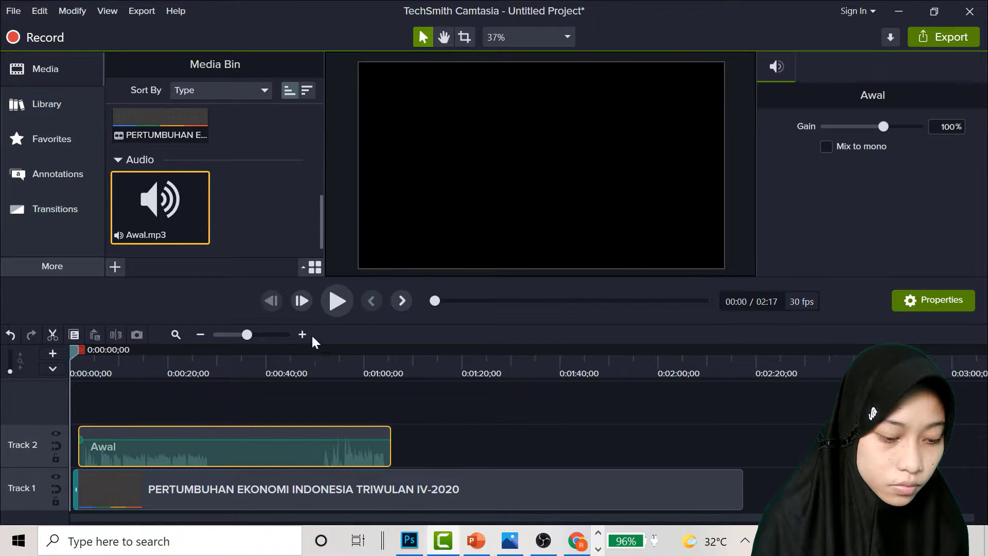
left_click(336, 301)
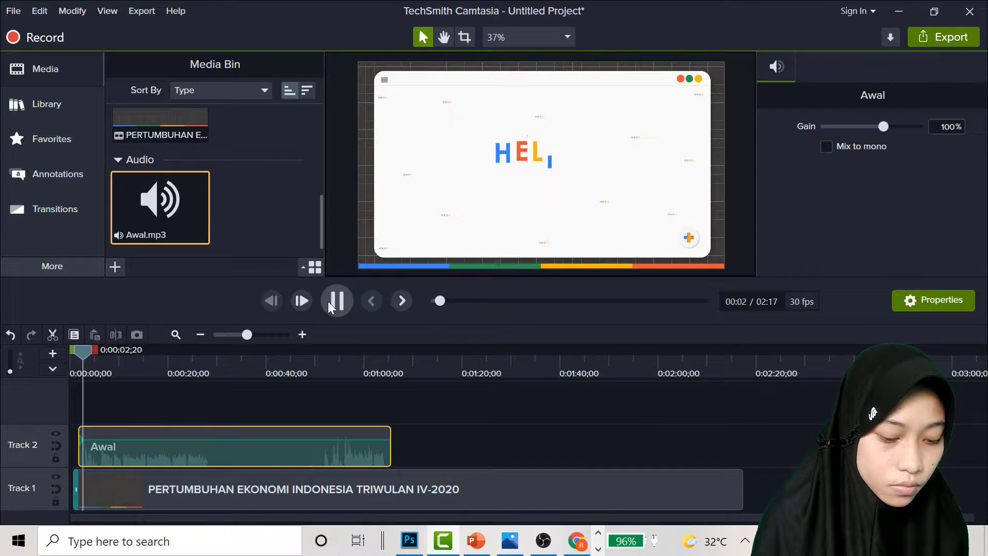
left_click(336, 301)
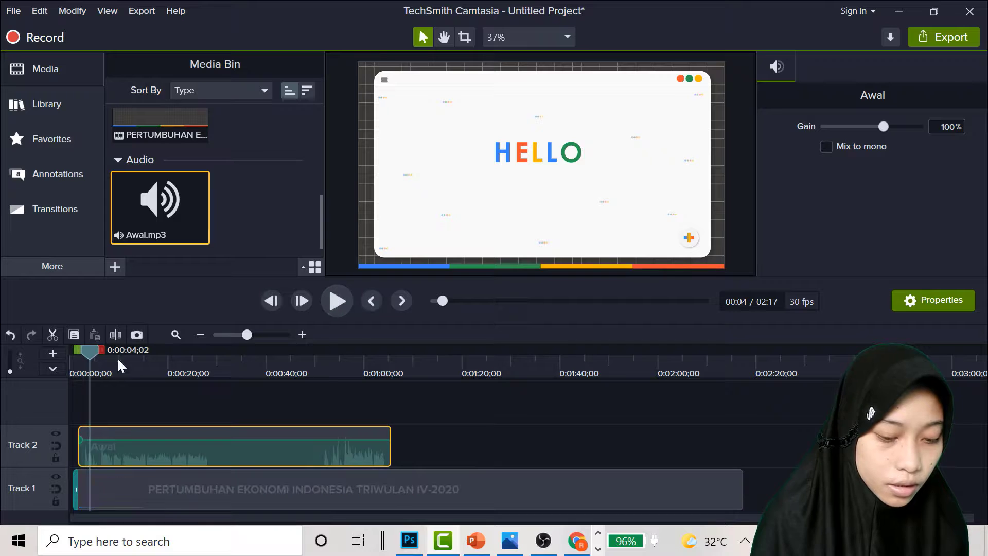
left_click_drag(94, 351, 88, 350)
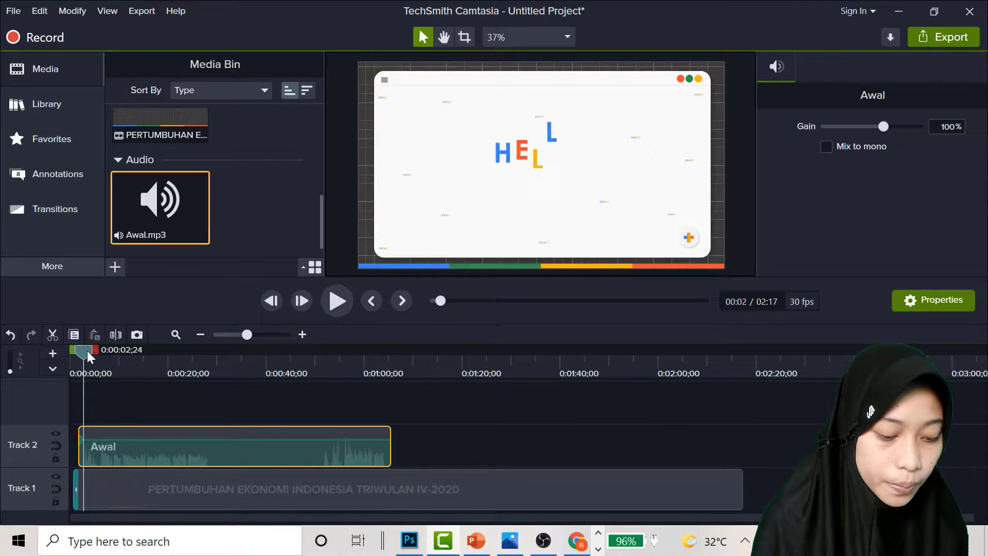
left_click(260, 439)
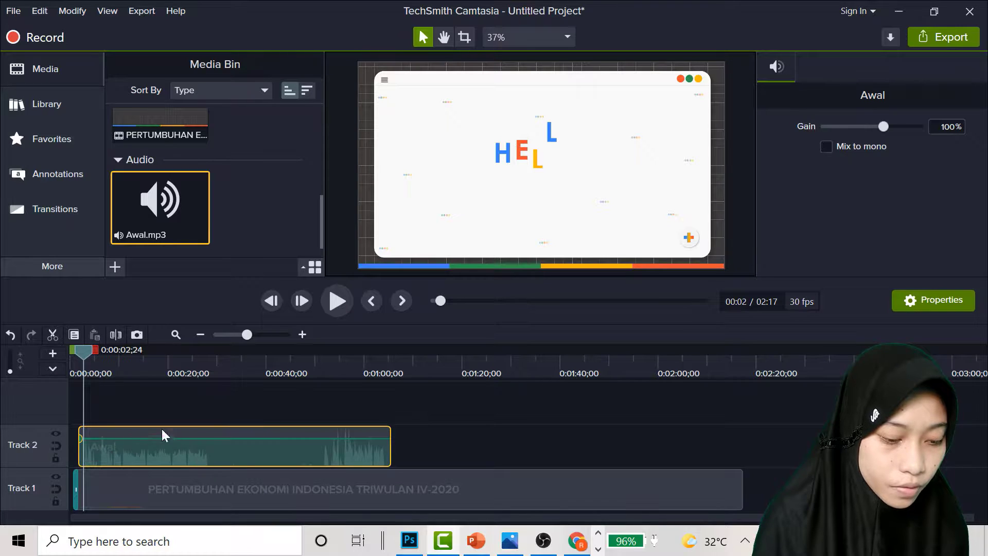
left_click(117, 335)
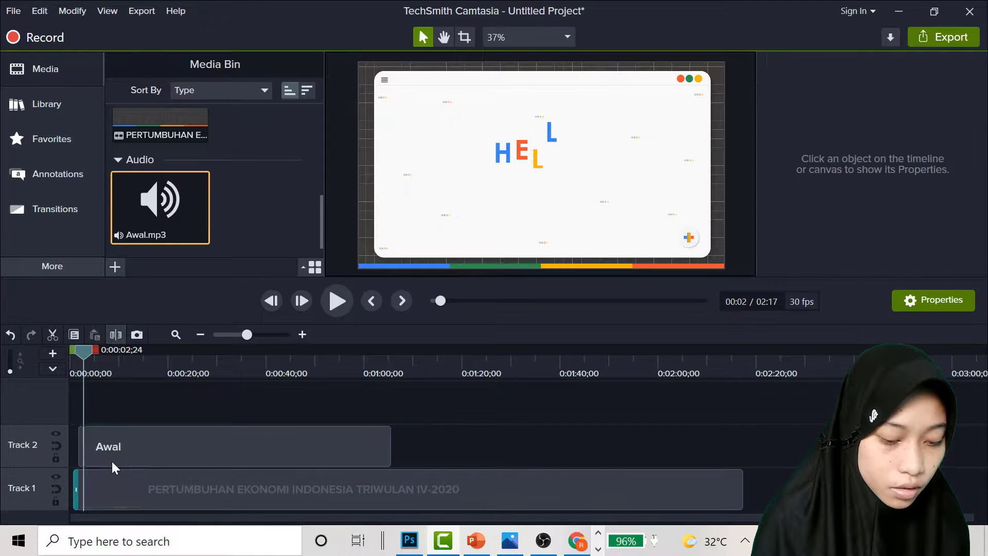
left_click(81, 453)
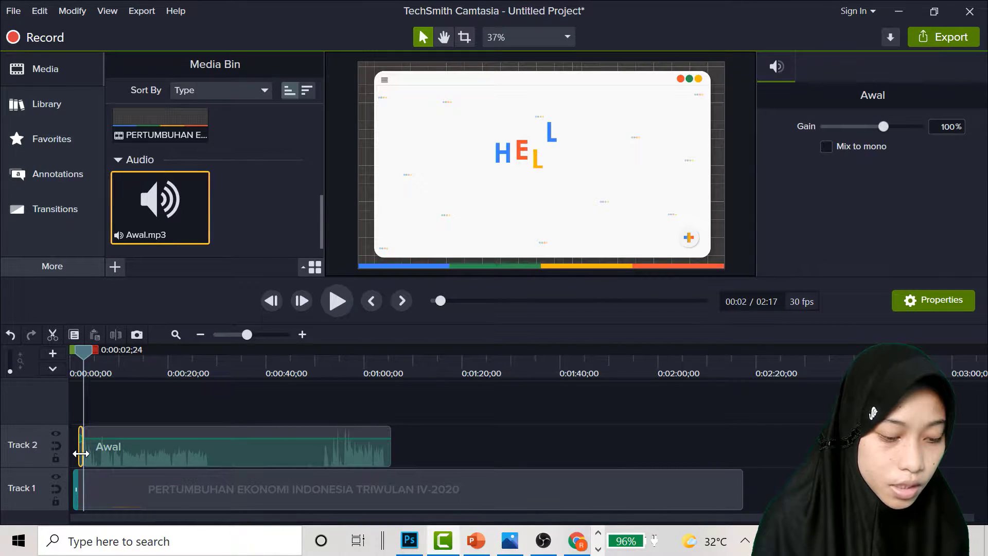
key("Delete")
left_click_drag(100, 458, 88, 457)
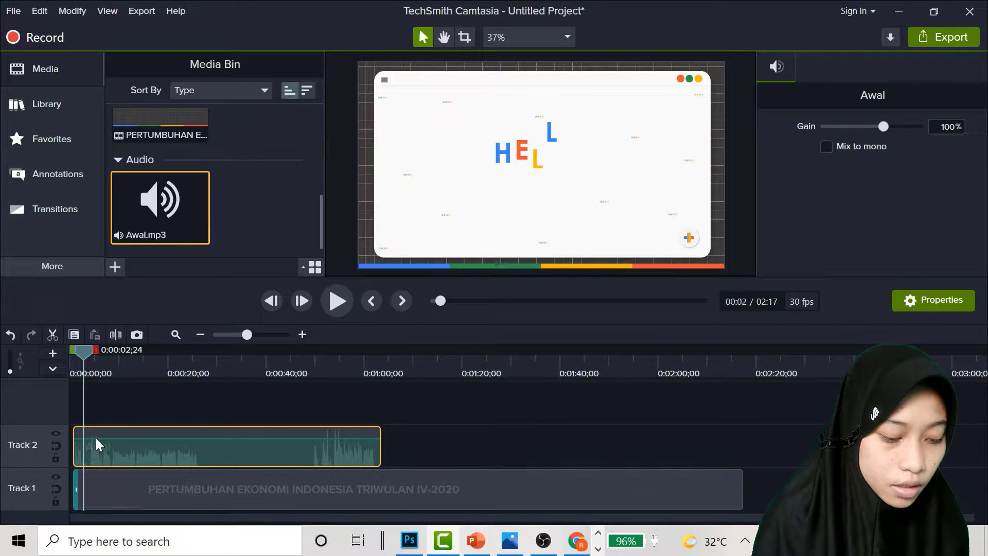
Cut the Awal audio at 0:00:03;28, remove the part before the cut and shift the remainder back to the beginning
left_click_drag(80, 354, 60, 359)
key("space")
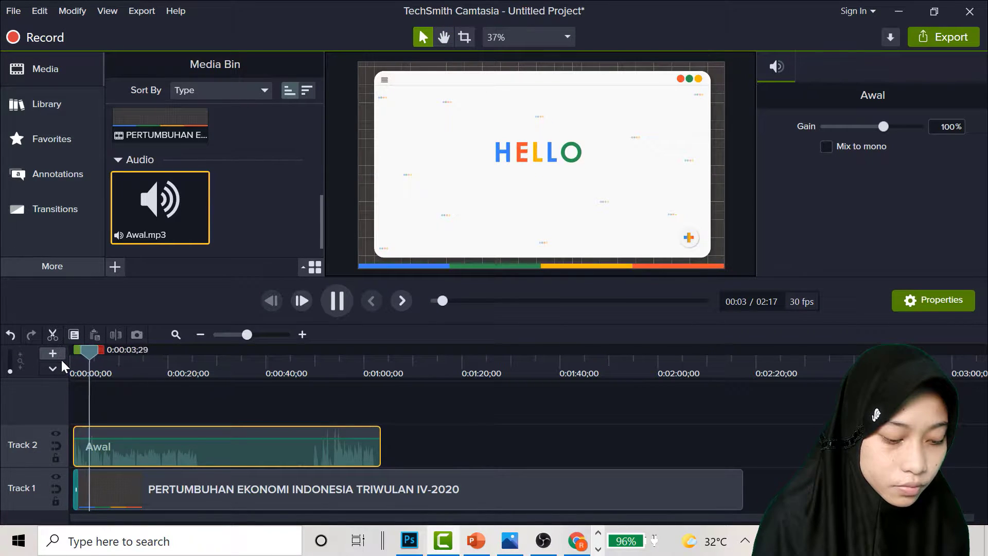
key("space")
left_click_drag(97, 351, 93, 351)
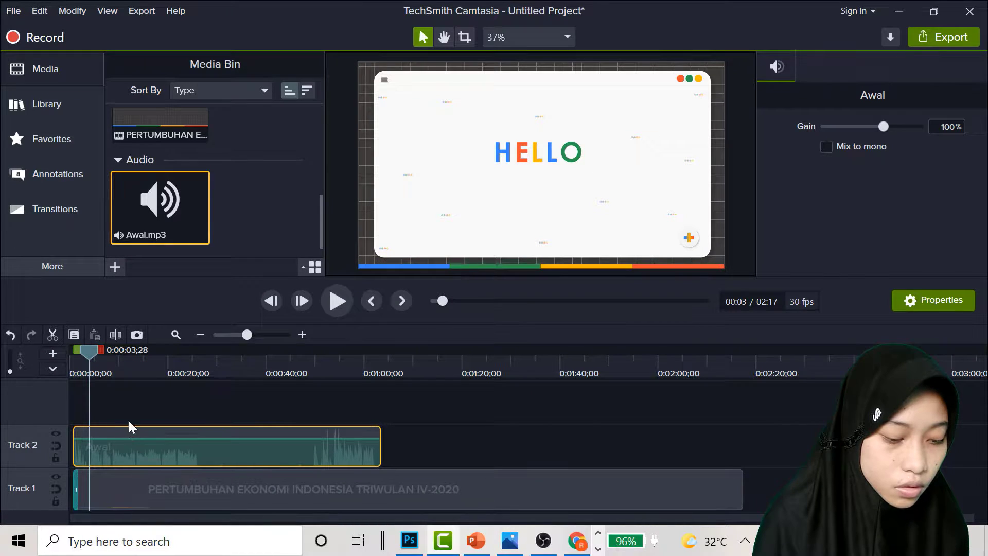
left_click(114, 335)
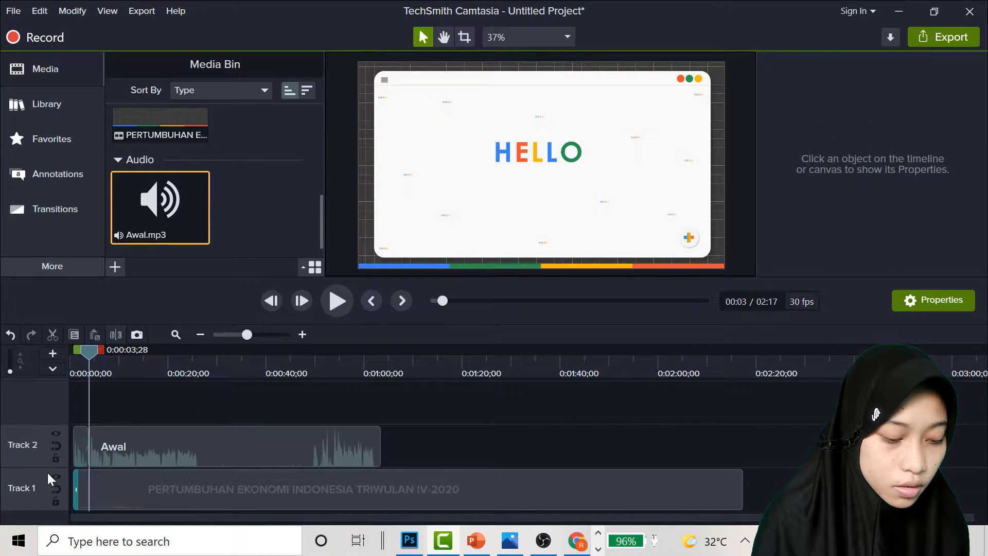
left_click(82, 453)
key("Delete")
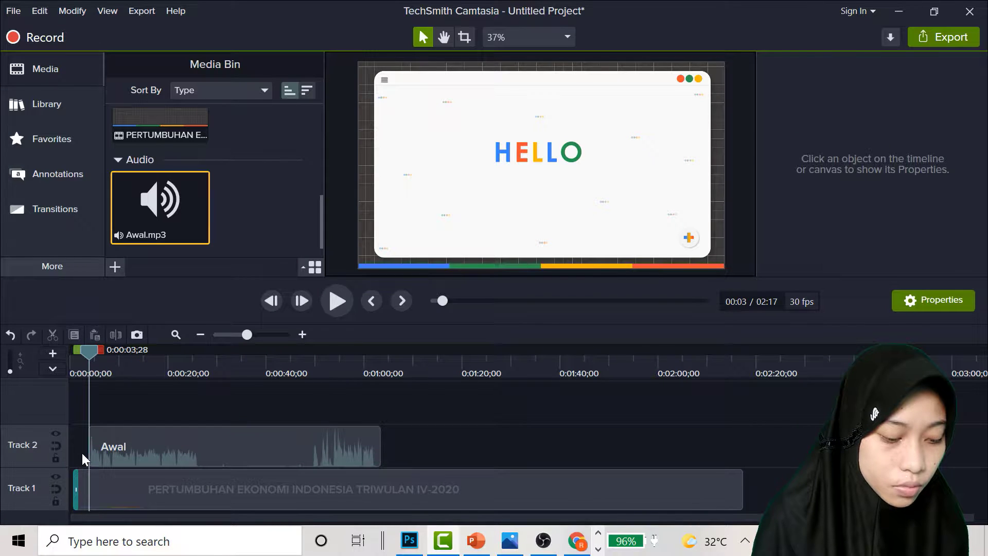
mouse_move(118, 452)
left_mouse_down()
mouse_move(94, 452)
mouse_move(102, 451)
left_mouse_up()
Play the trimmed audio from the beginning and split the Awal clip at 0:00:23;10
left_click_drag(89, 350, 64, 353)
key("space")
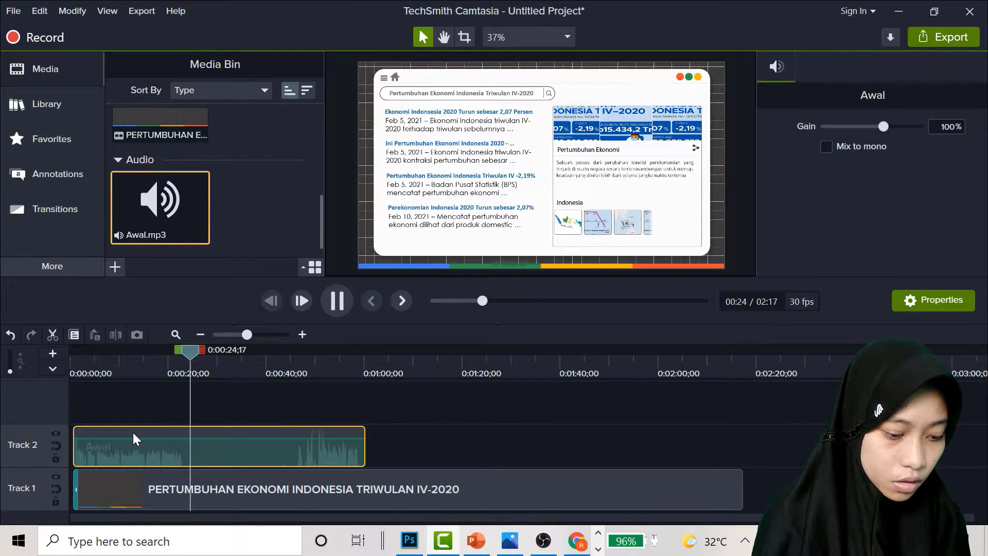
key("space")
left_click_drag(194, 354, 184, 354)
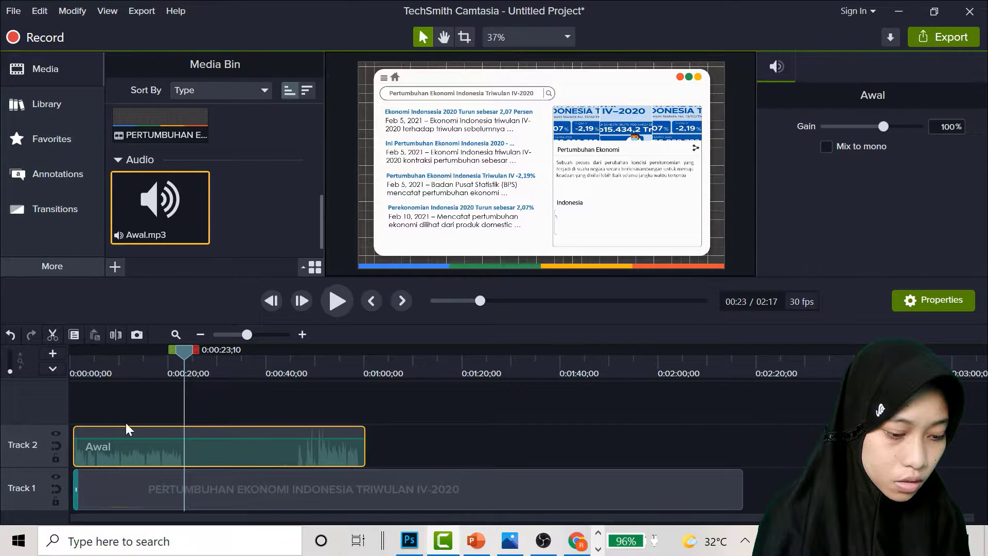
left_click(116, 337)
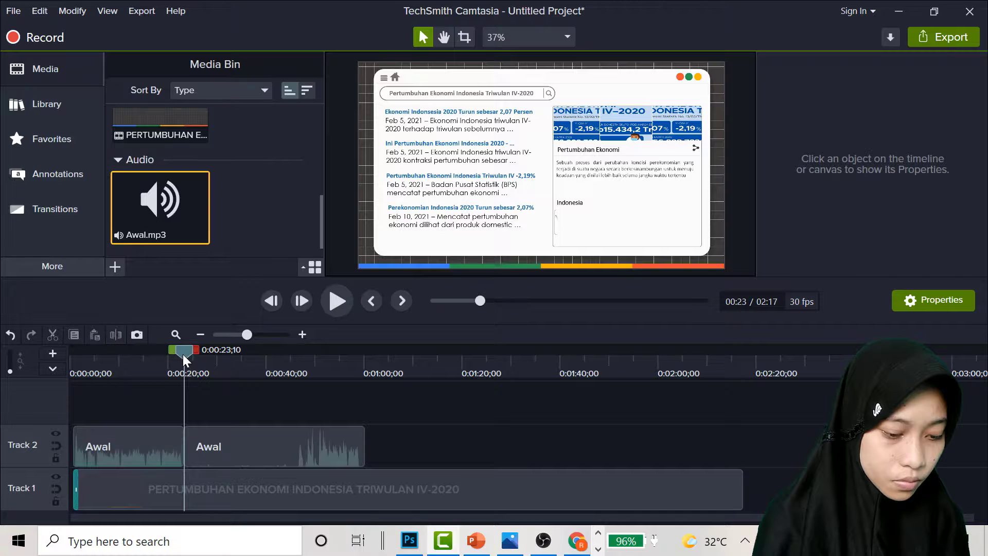
Split the second Awal clip at 0:00:50;18 and delete the middle section between the two cuts
left_click(297, 375)
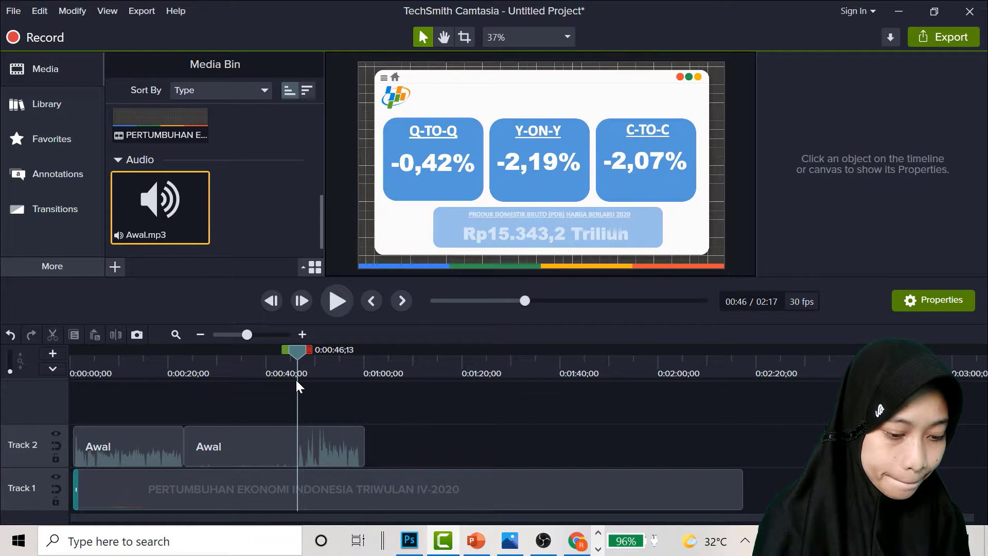
key("space")
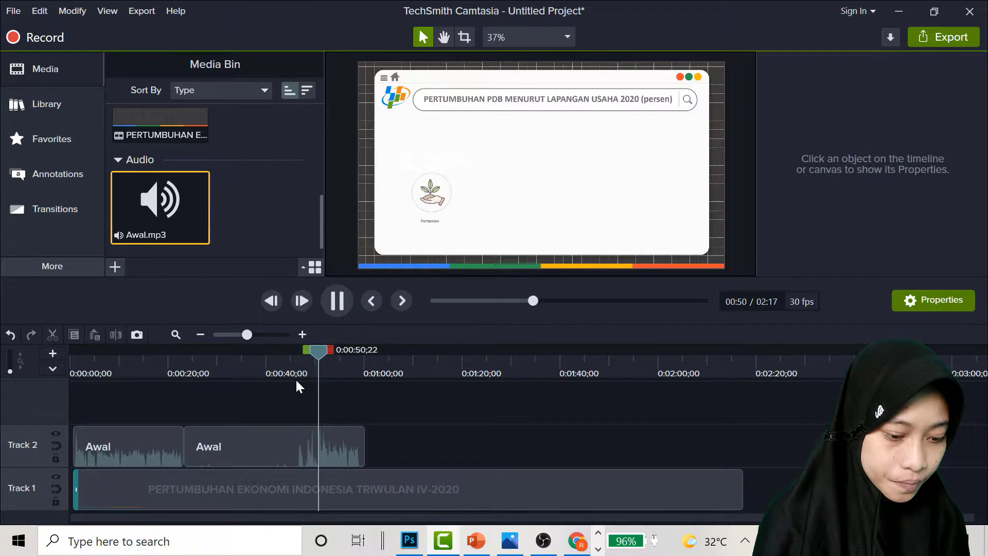
key("space")
left_click_drag(319, 357, 316, 357)
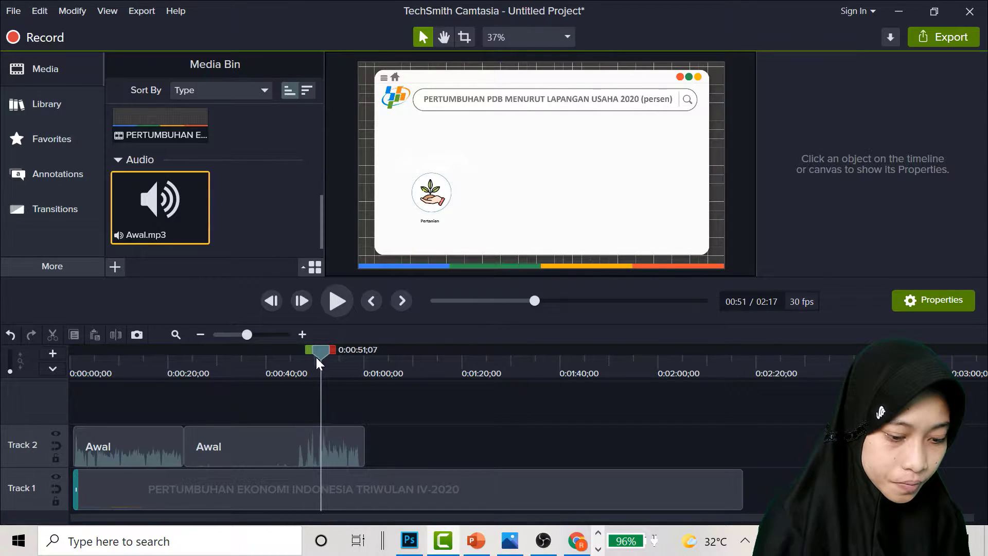
left_click(347, 453)
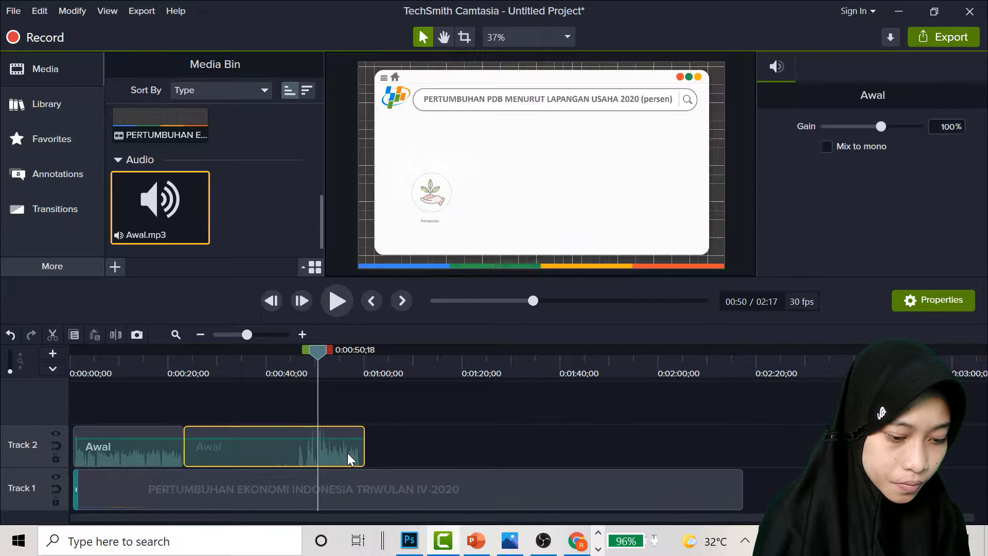
left_click(115, 335)
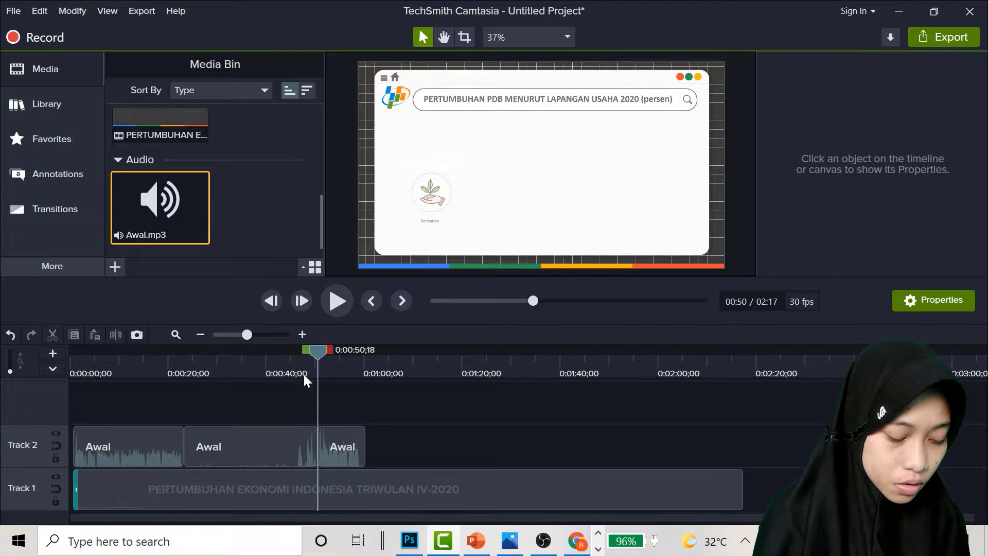
left_click(271, 452)
key("Delete")
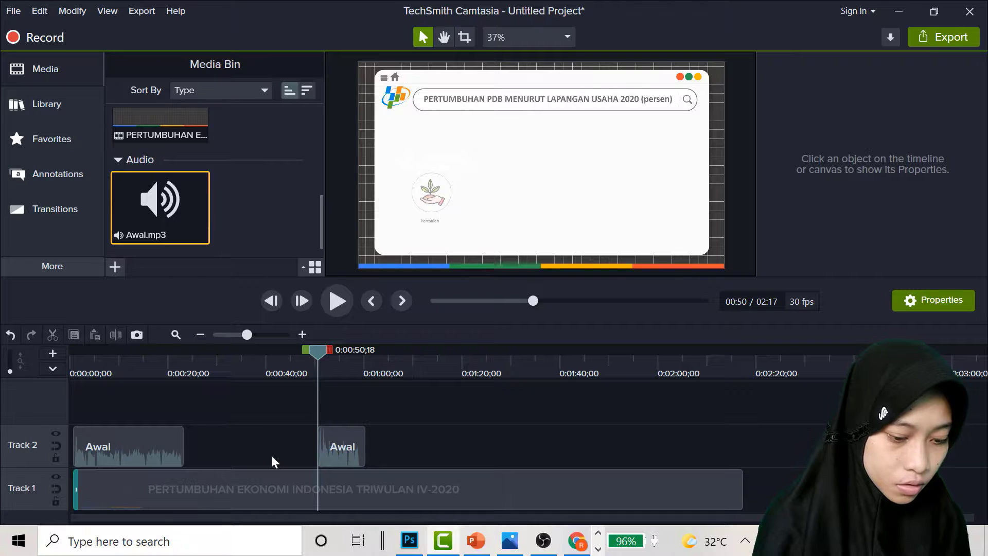
Trim the last Awal clip by deleting everything after 0:00:59;10, and join it to the end of the first clip
key("space")
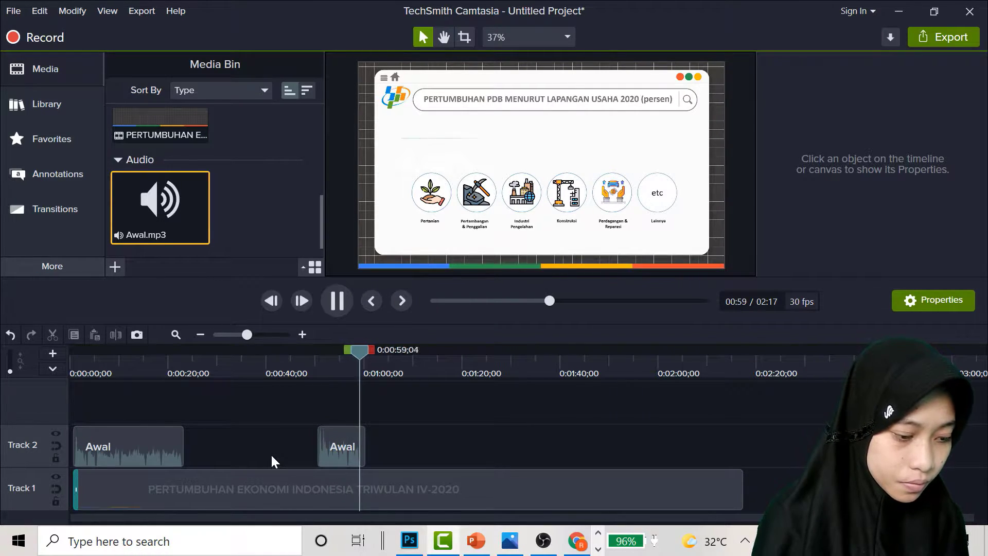
key("space")
left_click(333, 453)
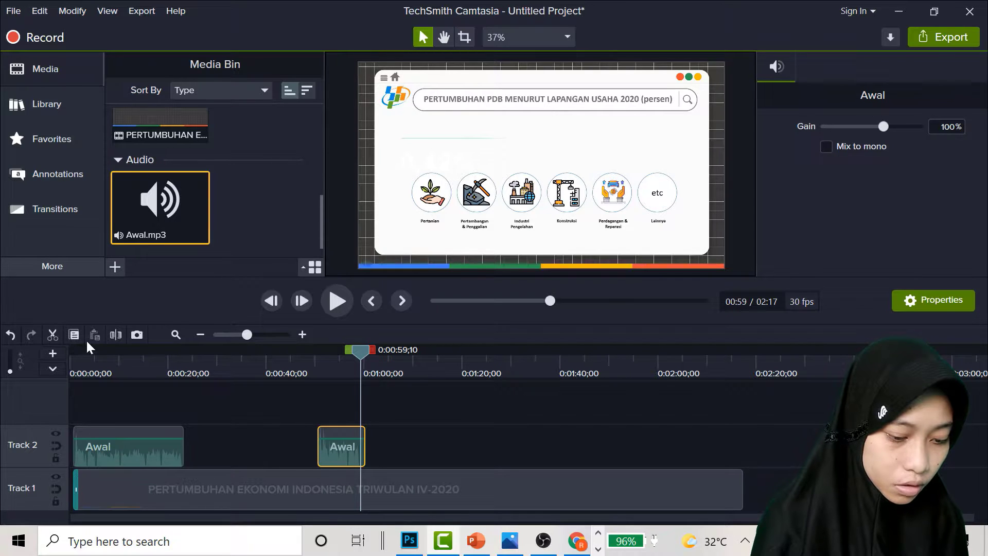
left_click(121, 335)
left_click(363, 445)
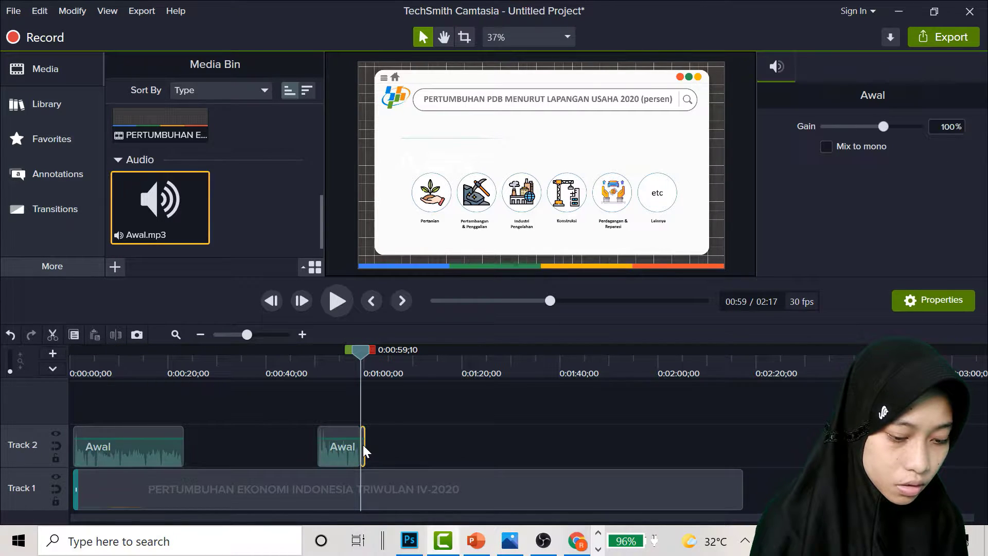
key("Delete")
left_click_drag(344, 434, 196, 435)
Capture a still frame of the video at 0:00:25;16 and add it as an image clip on Track 3
left_click_drag(354, 350, 196, 410)
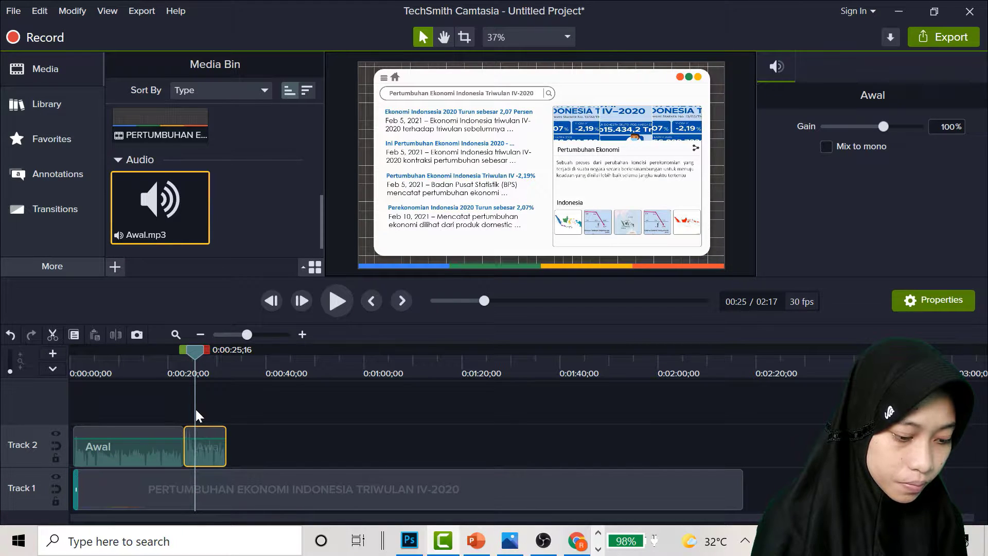
left_click(213, 495)
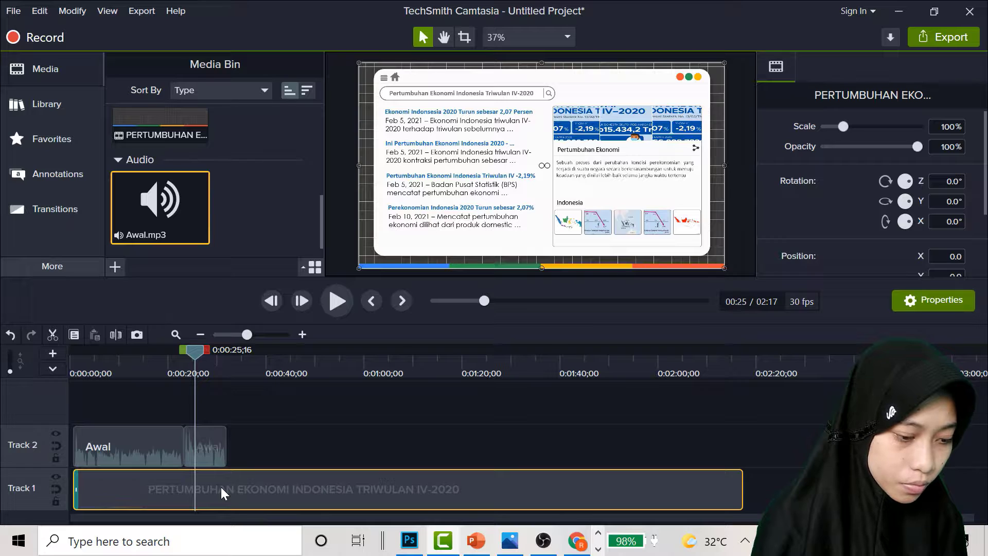
left_click(137, 335)
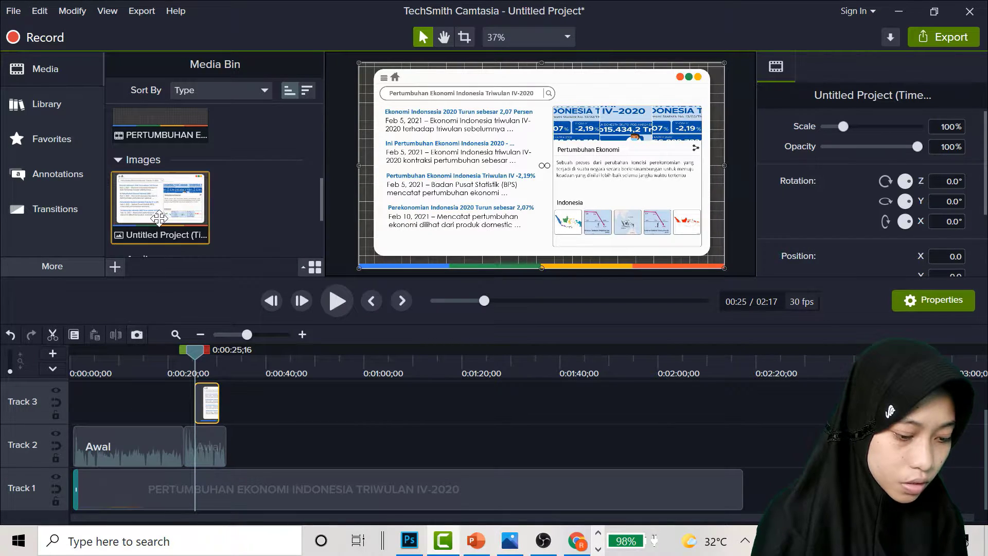
Split the Track 1 video at 0:00:25;16 and extend the still image on Track 3 to a duration of 0:00:06;16
left_click(207, 483)
left_click(116, 335)
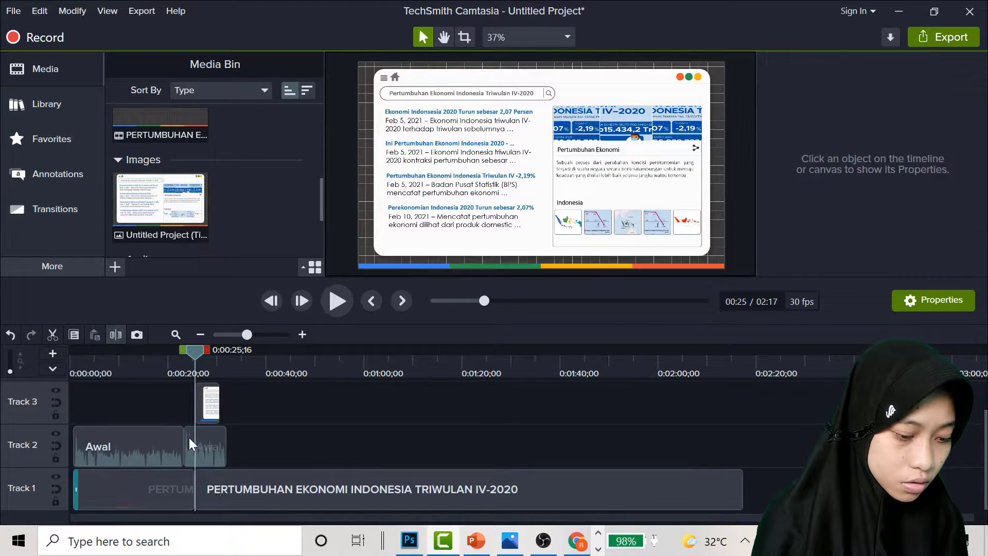
left_click_drag(215, 401, 226, 400)
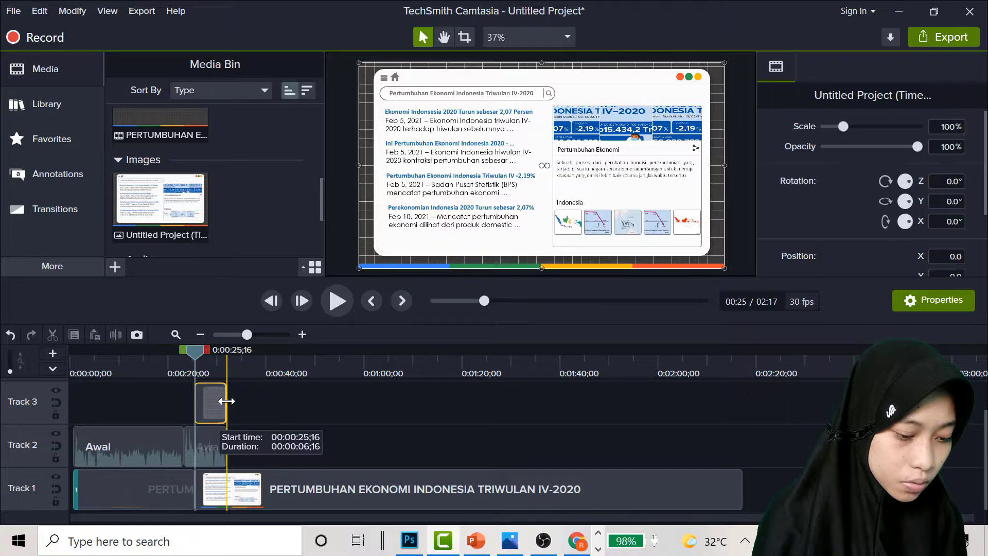
Shift the second Track 1 video segment right, insert the Track 3 still image into the gap, and play back the join
left_click_drag(206, 495, 248, 492)
left_click_drag(216, 407, 215, 503)
left_click_drag(196, 355, 177, 353)
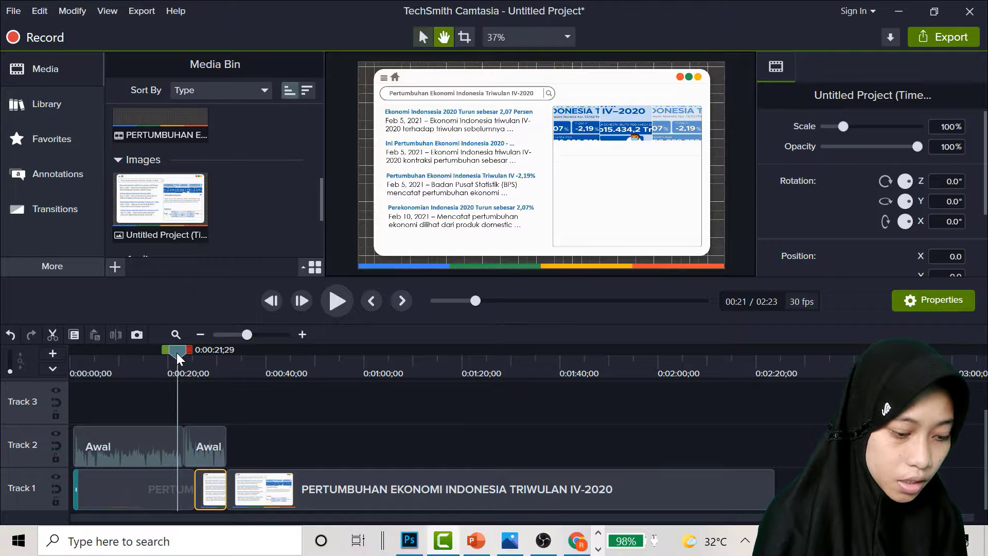
key("space")
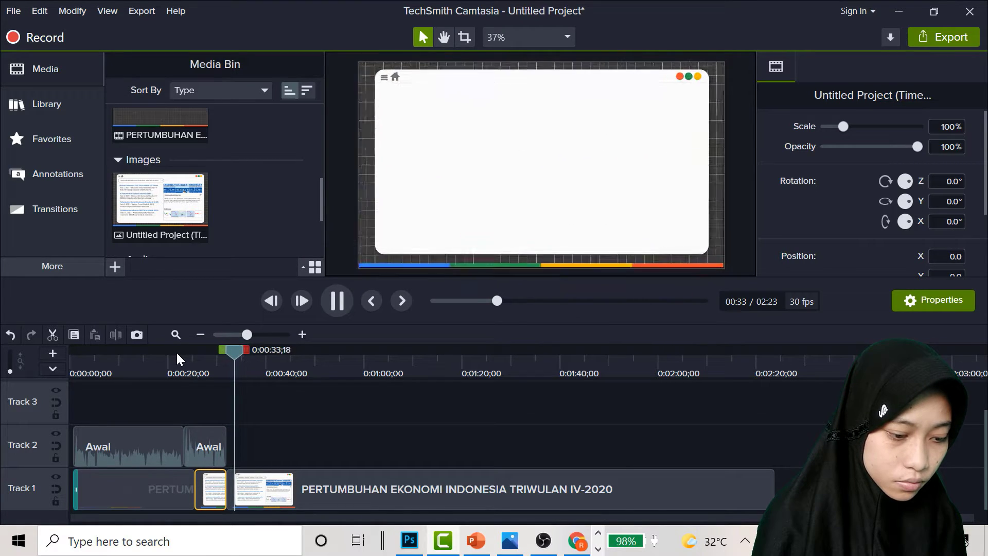
key("space")
Import pertumbuhan.mp3 from Downloads and try it on Track 2 at 0:00:32;03, directly after the Awal clips
left_click_drag(239, 352, 227, 353)
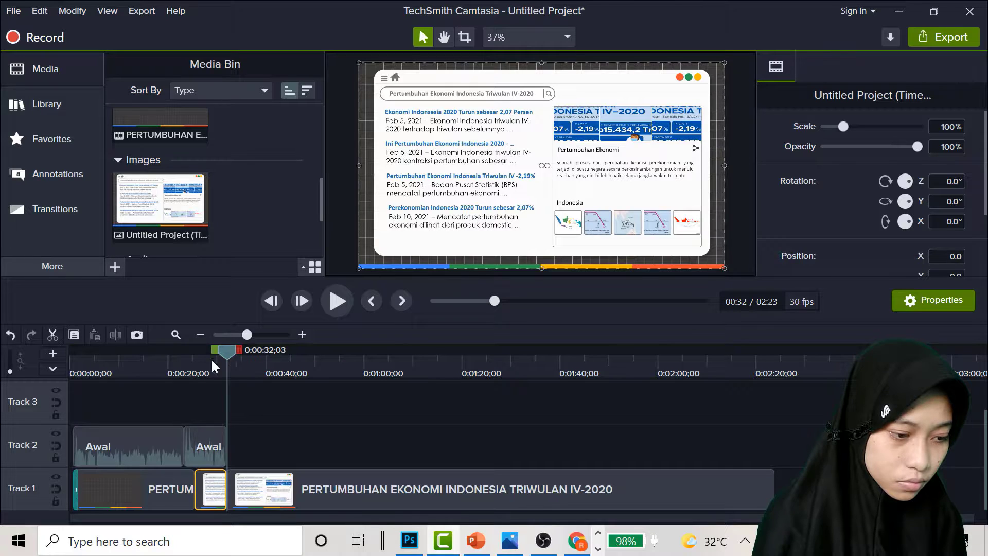
left_click(116, 265)
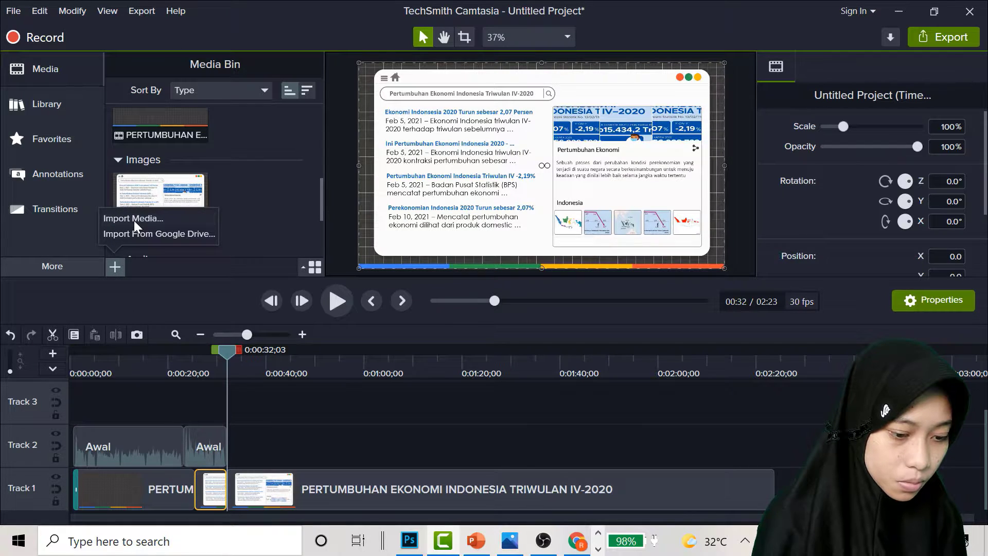
left_click(134, 220)
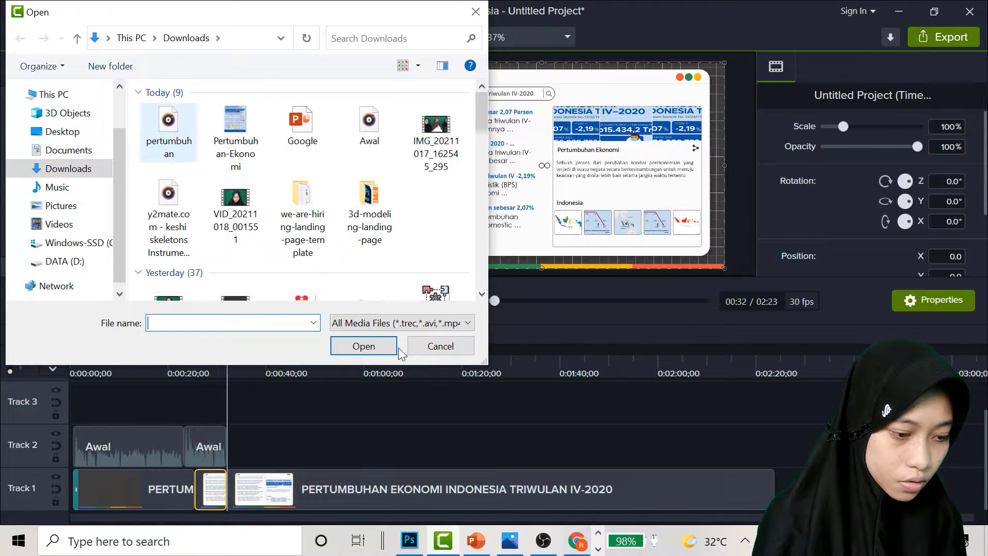
left_click(379, 346)
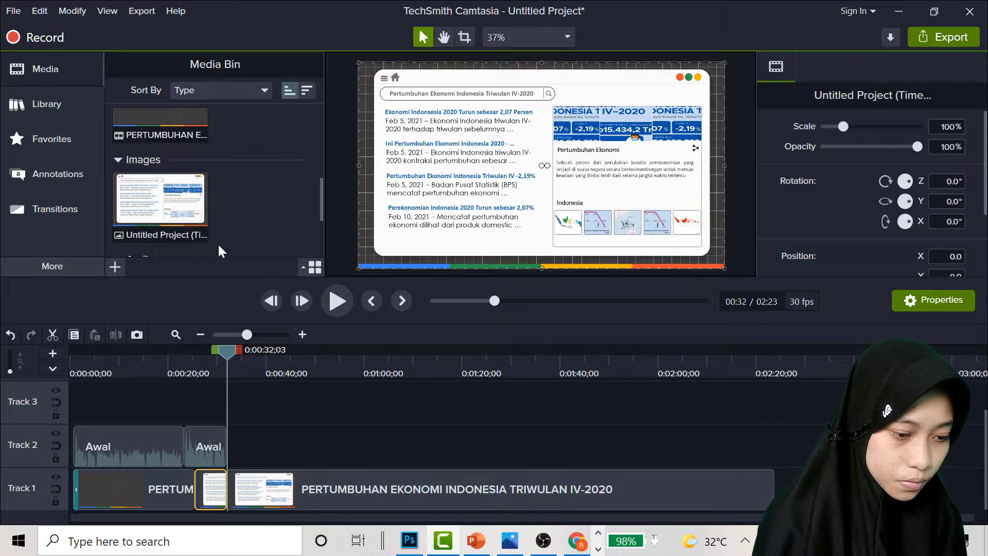
scroll(318, 215, "down", 3)
left_click_drag(304, 225, 232, 444)
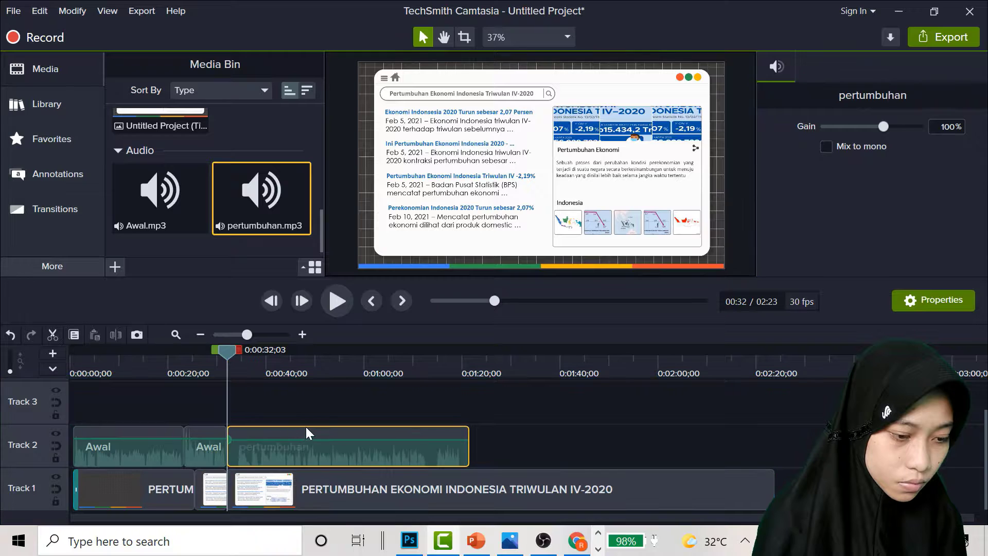
key("ctrl+z")
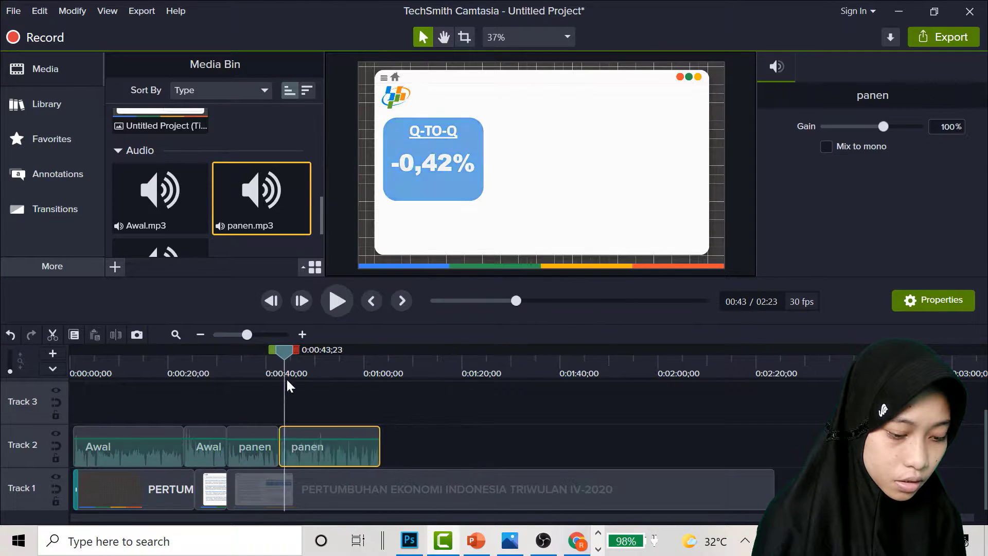
left_click(369, 486)
left_click(334, 407)
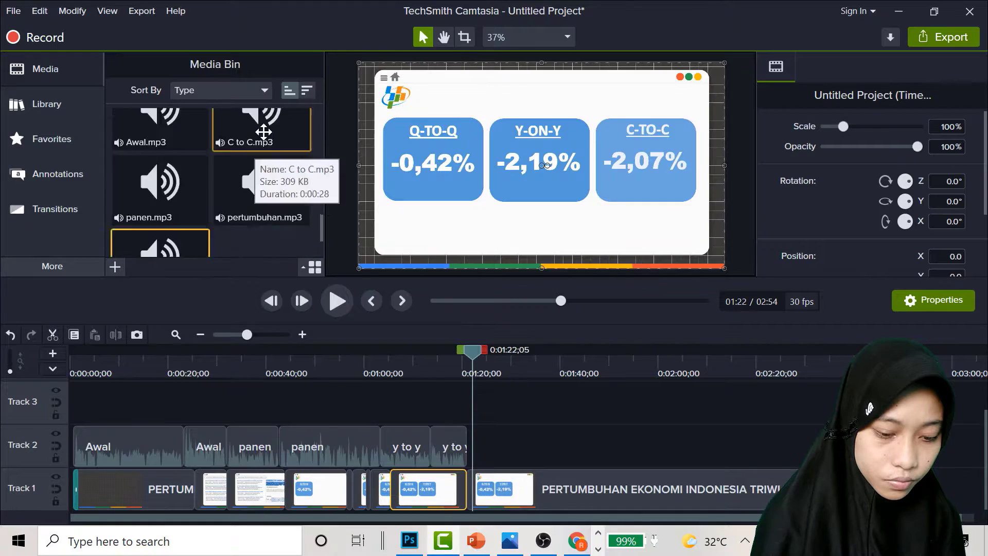
Place C to C.mp3 on Track 2 directly after the last y to y clip, and split it in two while listening
left_click_drag(263, 133, 479, 446)
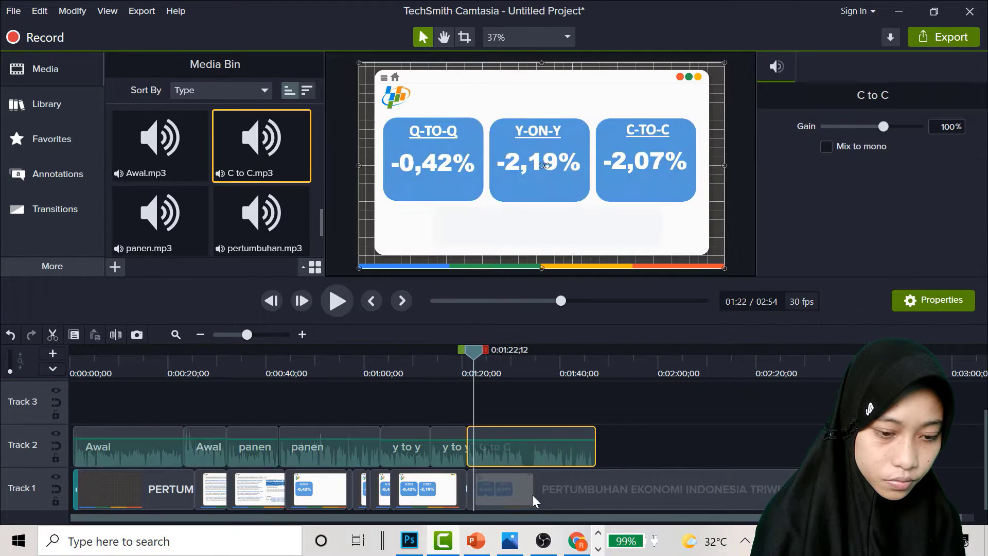
key("space")
key("space")
key("s")
key("space")
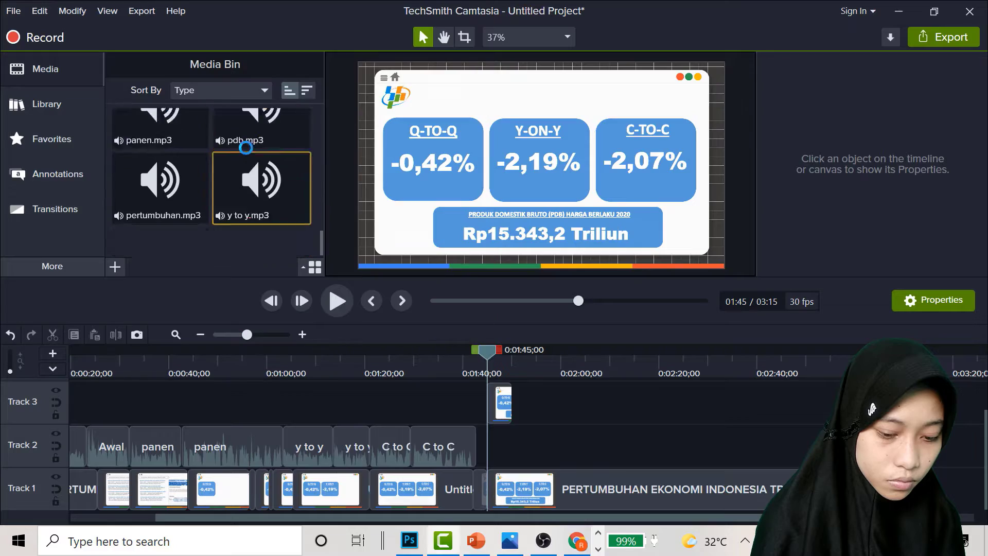
Place pdb.mp3 on Track 2 after the last C to C clip, and download pemerintah.mp3 from Google Drive
left_click_drag(261, 146, 494, 445)
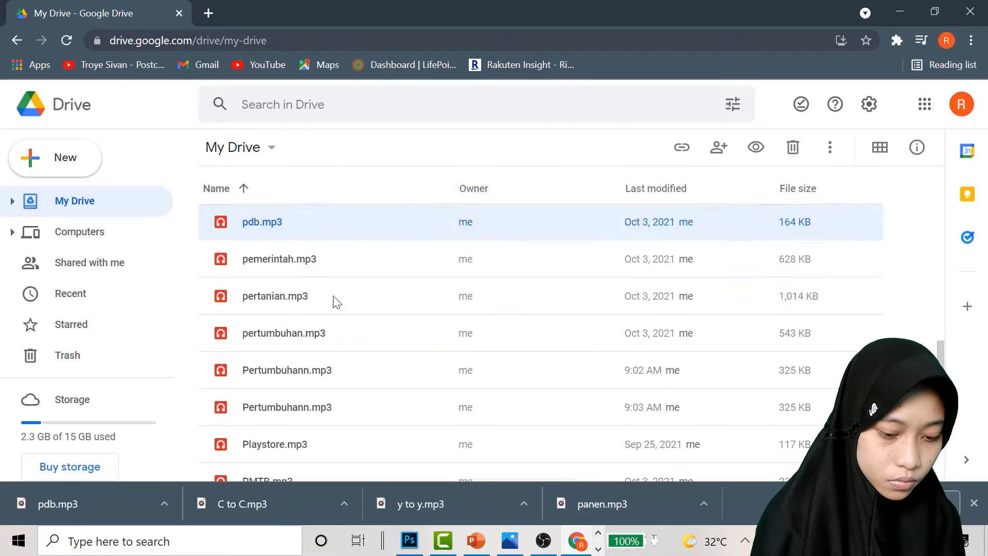
right_click(320, 273)
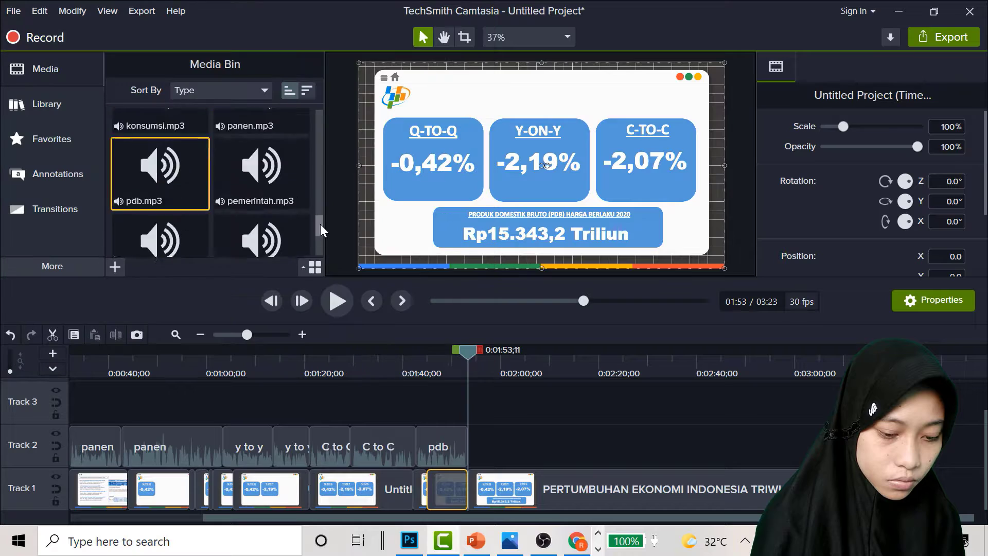
Place pertanian.mp3 on Track 2 just after the pdb clip and split off its opening part
left_click_drag(160, 149, 512, 446)
left_click_drag(475, 352, 525, 353)
key("ctrl+z")
left_click_drag(512, 447, 509, 447)
left_click_drag(503, 353, 538, 353)
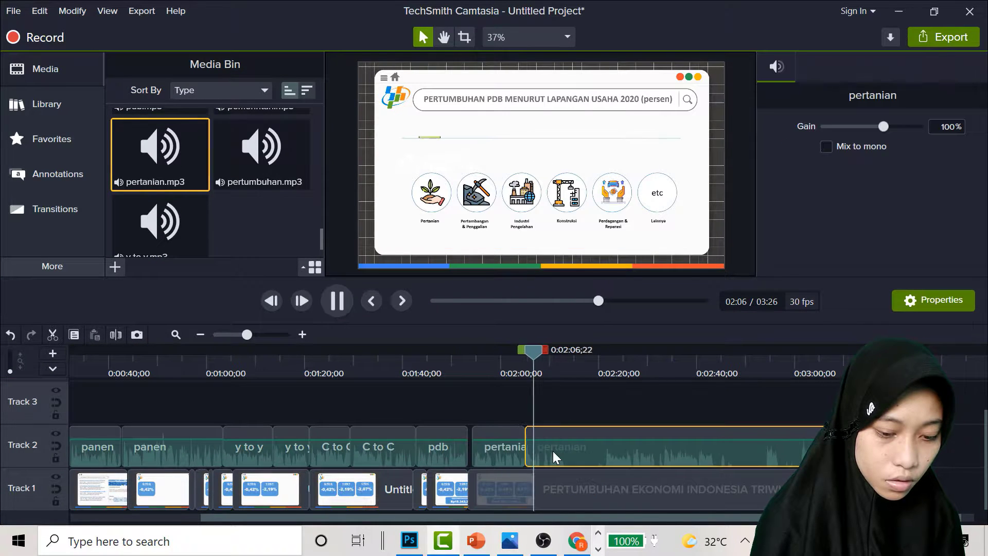
Capture a still frame, split the pertanian audio again, and move the still image to Track 1 beneath the narration
left_click(137, 334)
left_click(137, 335)
left_click_drag(639, 456, 578, 456)
key("space")
key("s")
mouse_move(565, 403)
left_mouse_down()
mouse_move(652, 403)
mouse_move(597, 488)
left_mouse_up()
Move the remaining pertanian audio on Track 2 and the following Track 1 video earlier to close the gaps
left_click_drag(652, 352, 737, 360)
left_click_drag(772, 446, 576, 447)
left_click_drag(651, 489, 624, 489)
key("space")
Place tambang.mp3 on Track 2 after the last pertanian clip, and capture a still frame to fill the gap on Track 1
left_click(577, 540)
left_click(443, 540)
mouse_move(160, 189)
left_mouse_down()
mouse_move(677, 447)
mouse_move(655, 459)
left_mouse_up()
left_click(137, 334)
key("space")
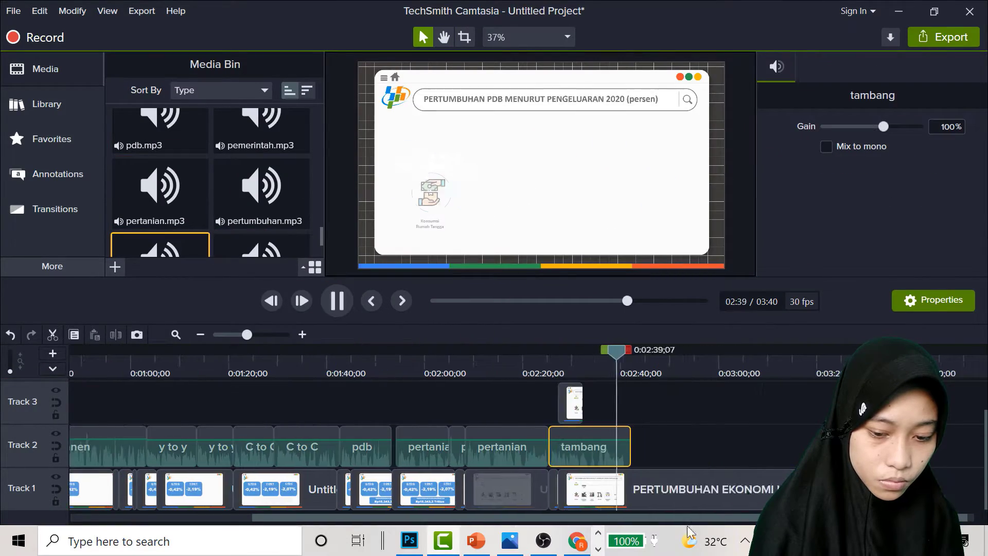
left_click_drag(574, 403, 574, 489)
Place pemerintah.mp3 on Track 2 after the tambang clip, followed by undusti.mp3
left_click_drag(261, 190, 652, 446)
left_click_drag(626, 352, 796, 352)
scroll(261, 189, "down", 1)
left_click_drag(261, 215, 803, 447)
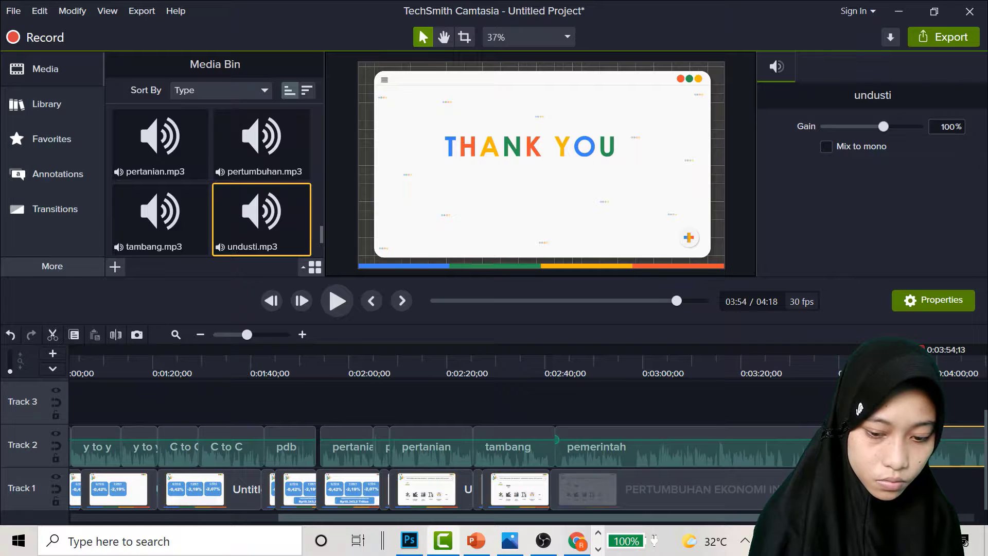
Split the undusti clip at 0:03:54;13 and delete the part after the cut
left_click(116, 334)
left_click(952, 458)
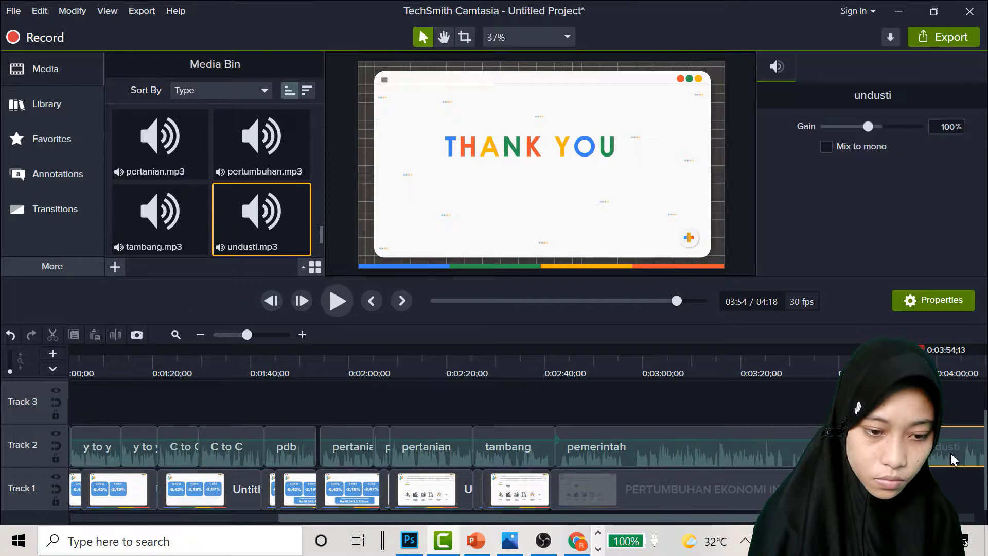
key("Delete")
left_click_drag(921, 349, 916, 349)
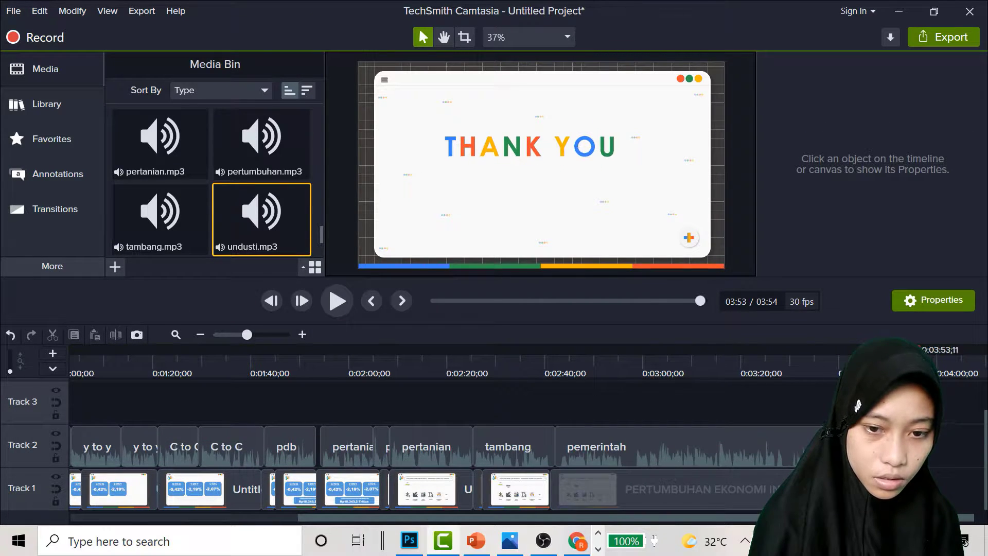
Set up a local file export with custom production settings in MP4 - Smart Player (HTML5) format, keeping the default options
left_click(932, 38)
left_click(919, 67)
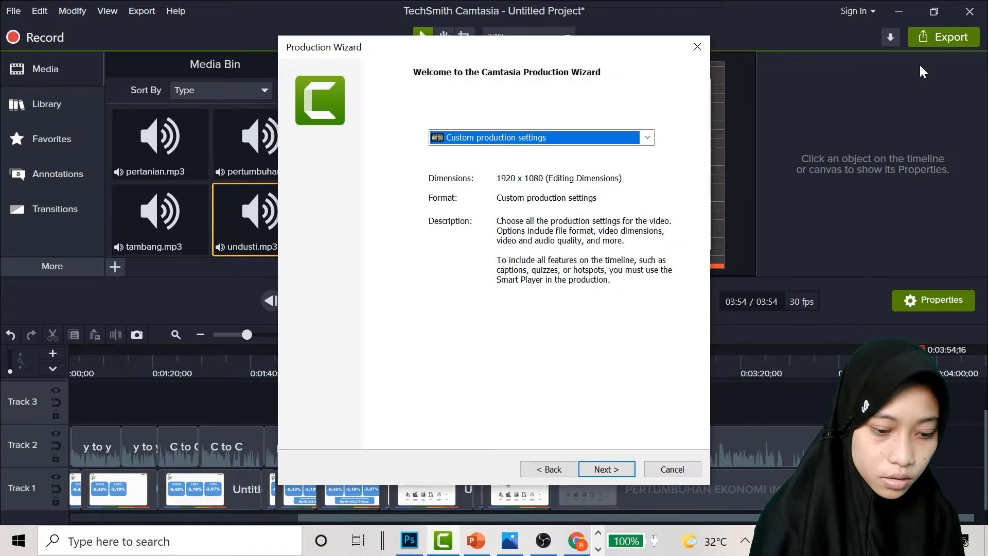
left_click(647, 137)
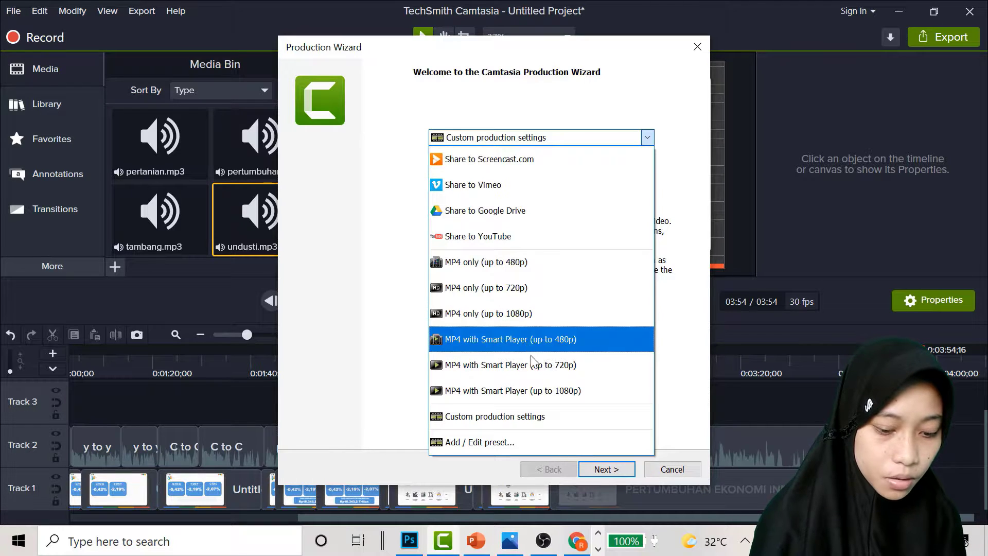
left_click(535, 417)
left_click(603, 468)
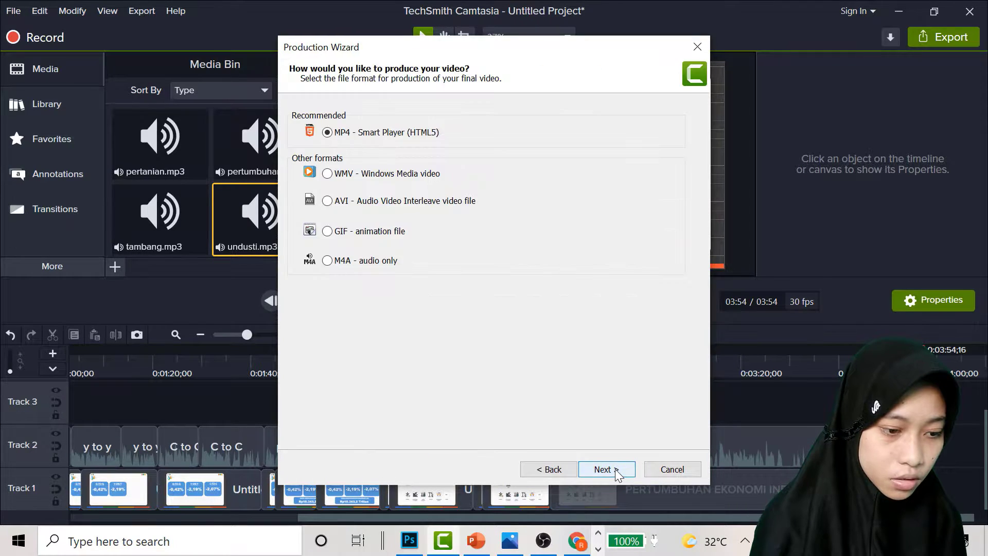
left_click(615, 470)
left_click(603, 469)
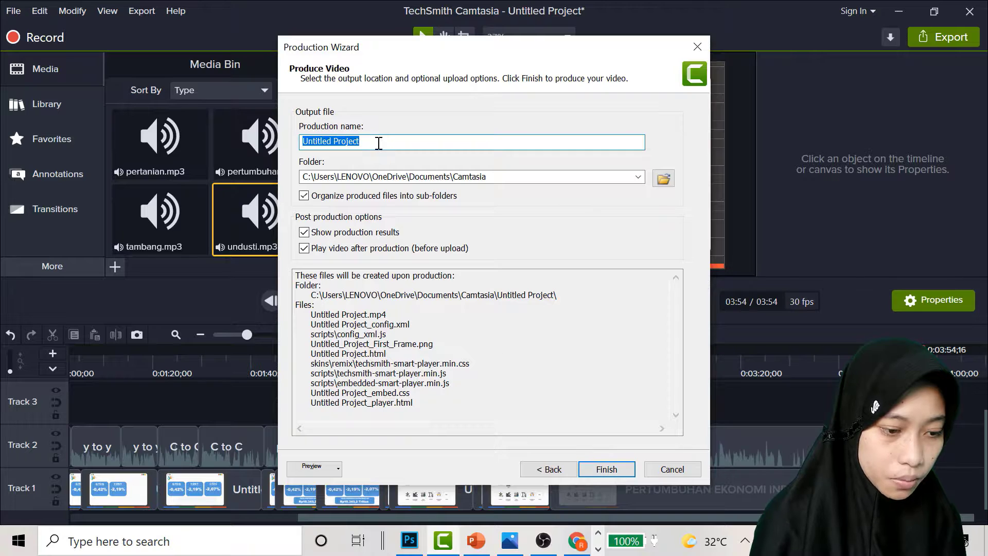
Name the production MAKRO and start rendering the video
type("MAkro")
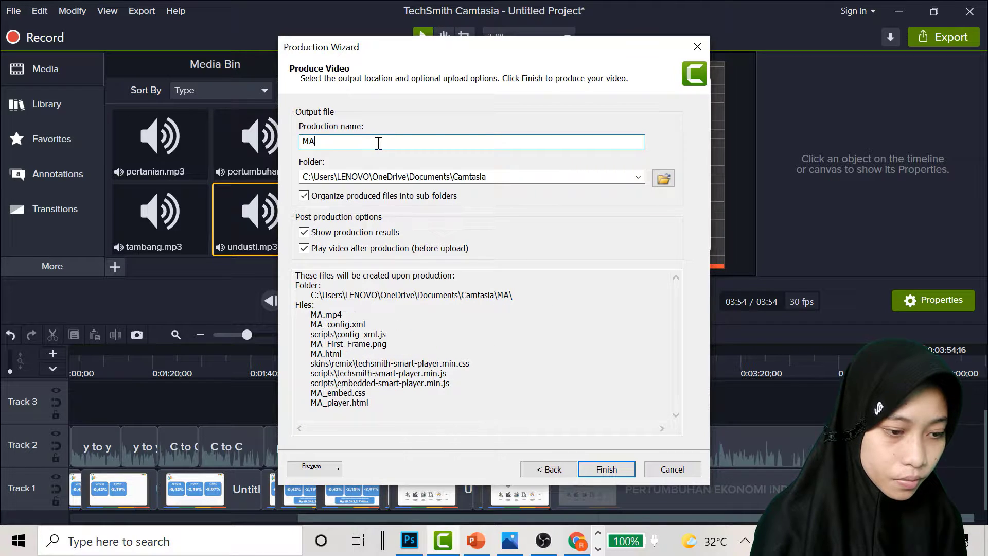
key("BackSpace")
key("BackSpace")
key("BackSpace")
type("KRO")
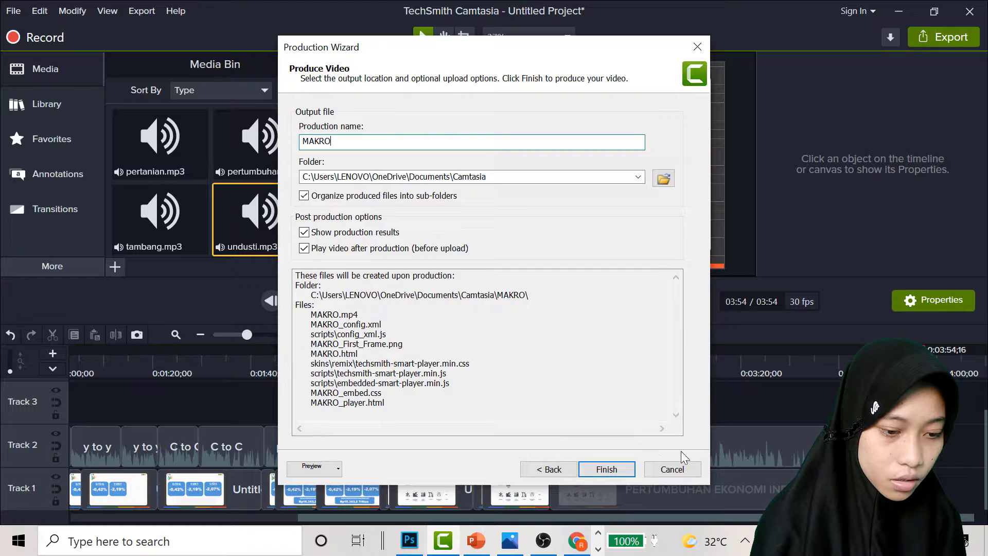
left_click(607, 469)
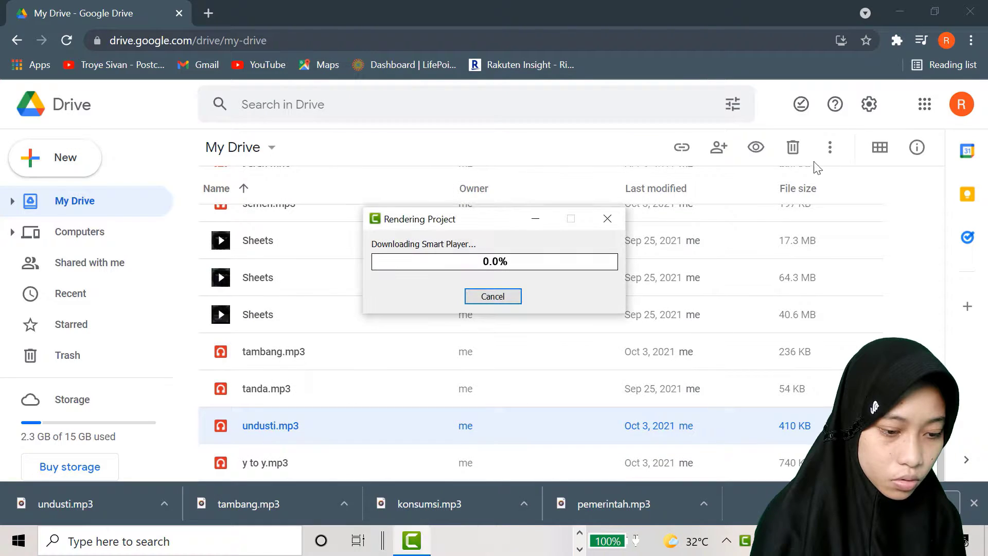